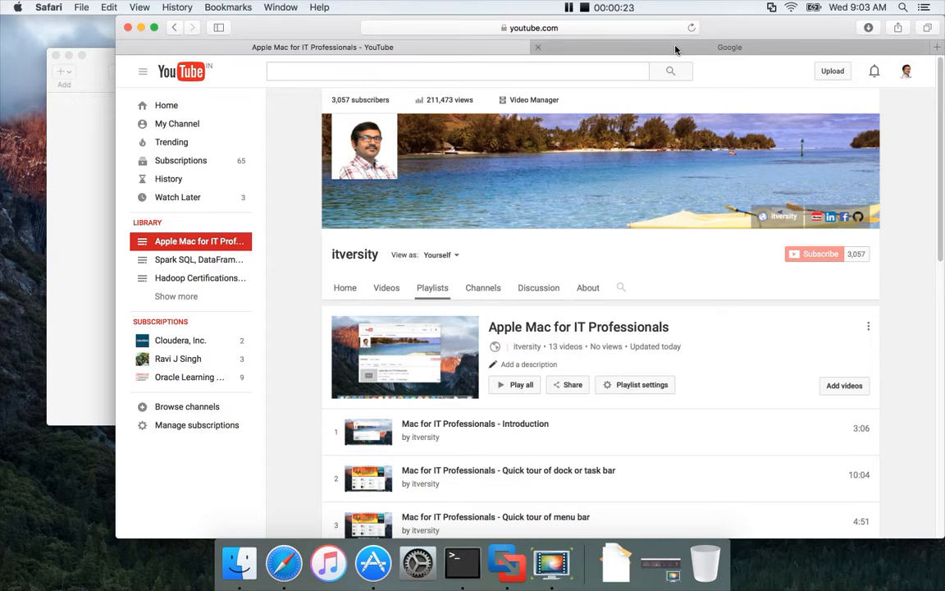
Search Google for "hortonworks sandbox download" and open the Download Hadoop - Hortonworks result.
click(611, 47)
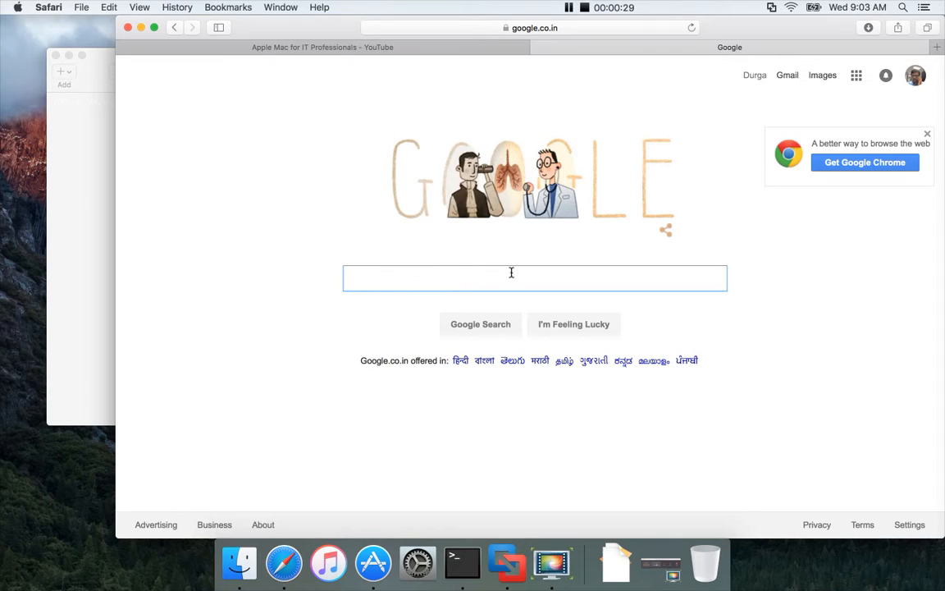
text(ho)
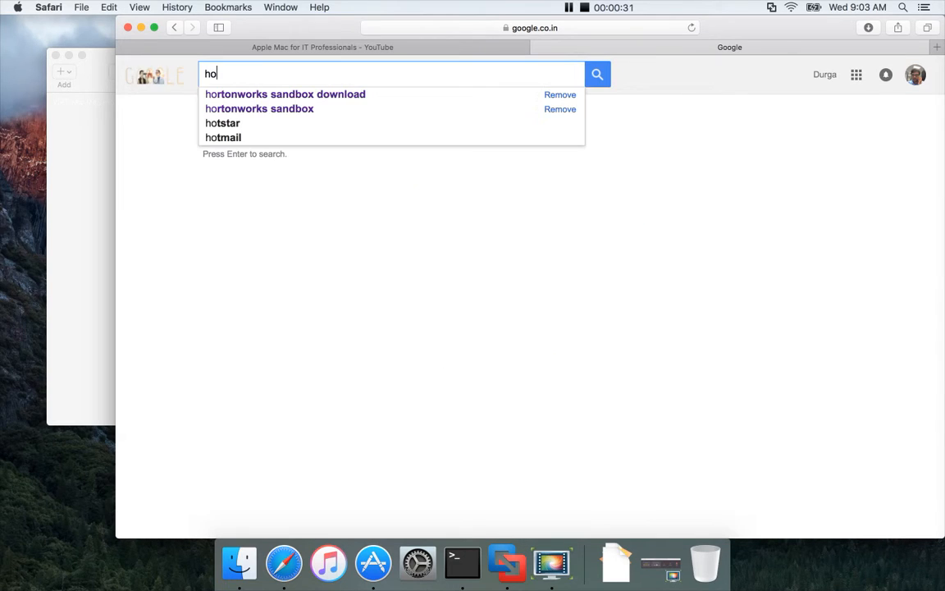
text(rto)
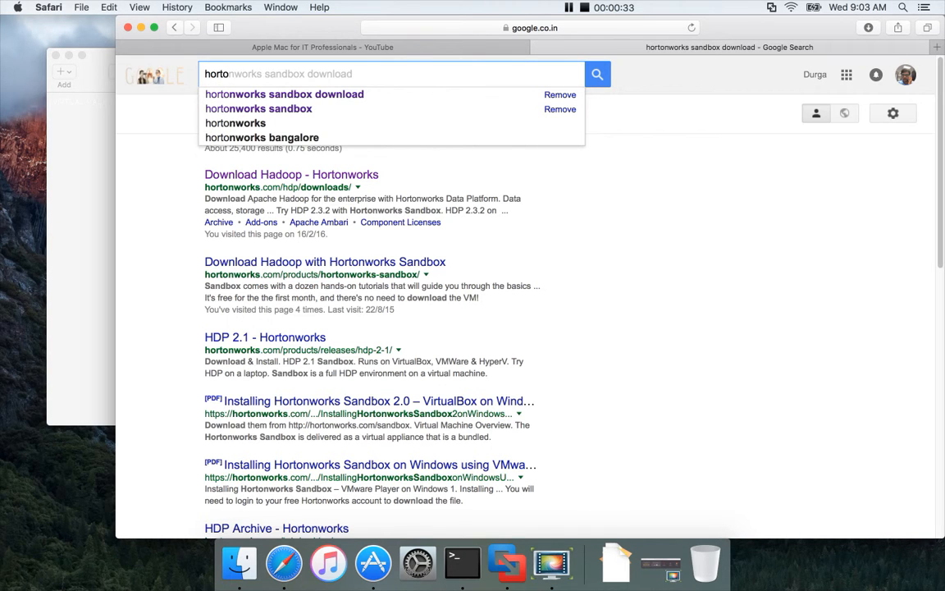
key(Down)
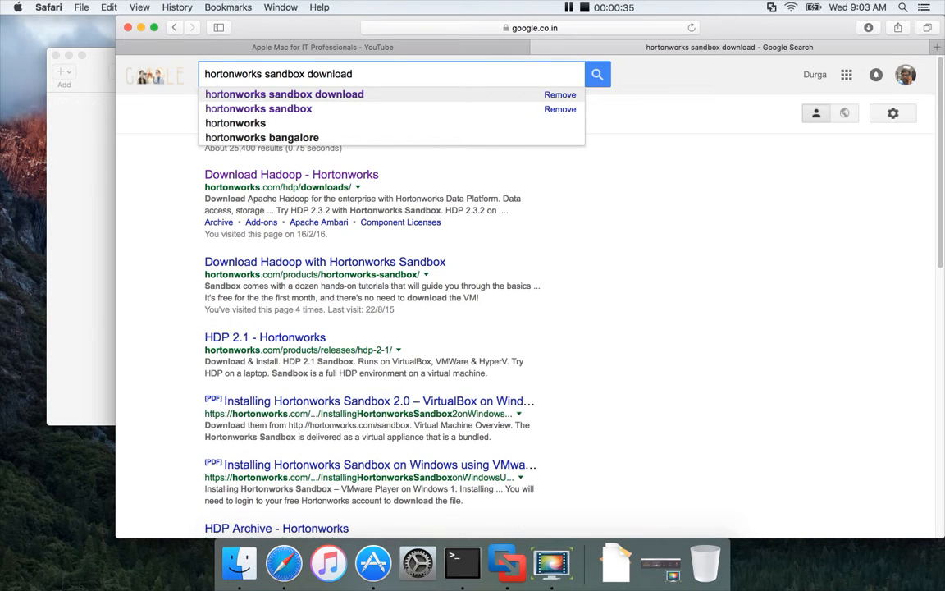
key(Return)
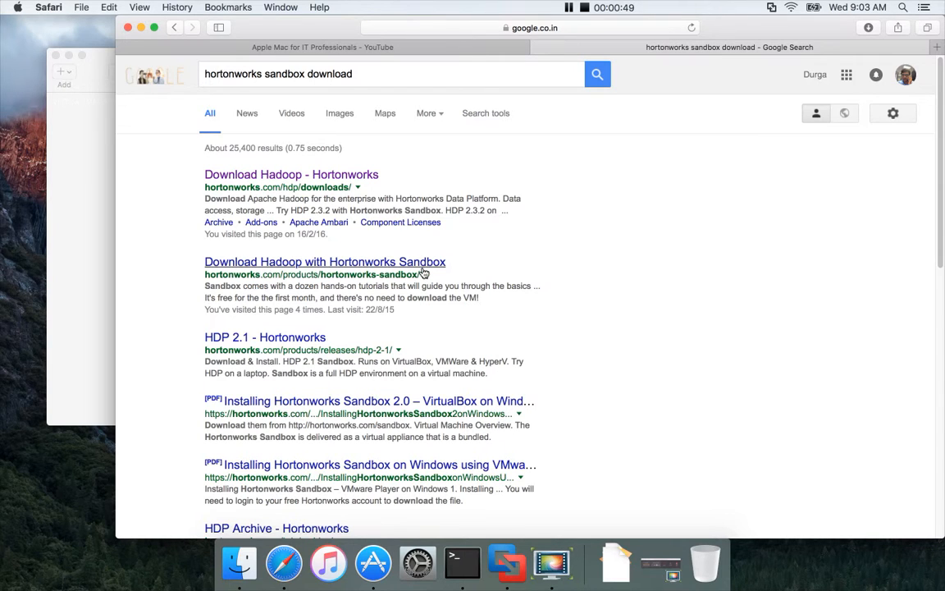
click(329, 175)
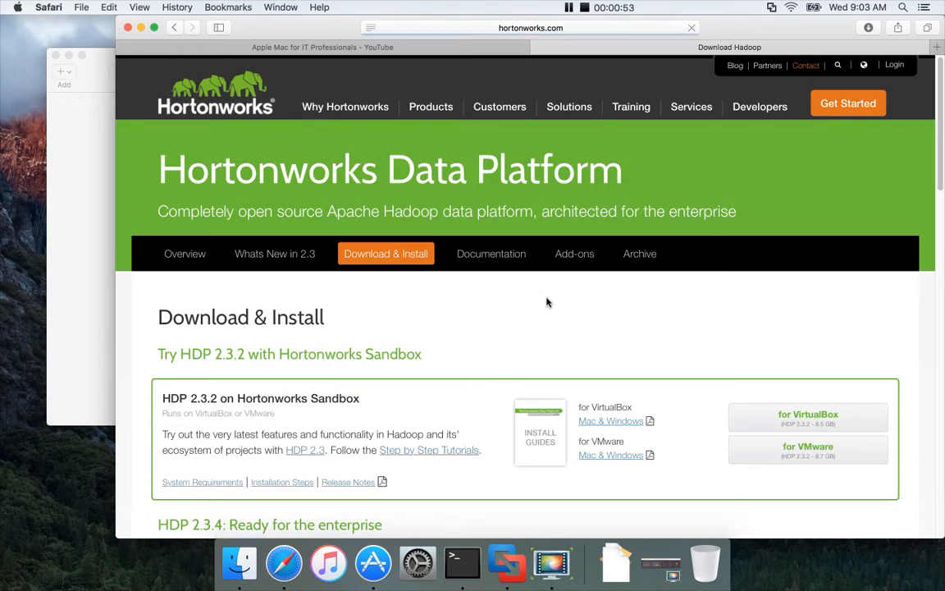
Examine the registration form for the HDP 2.3.2 VMware sandbox download, and close it without submitting.
scroll(607, 385, down, 1)
scroll(642, 414, down, 1)
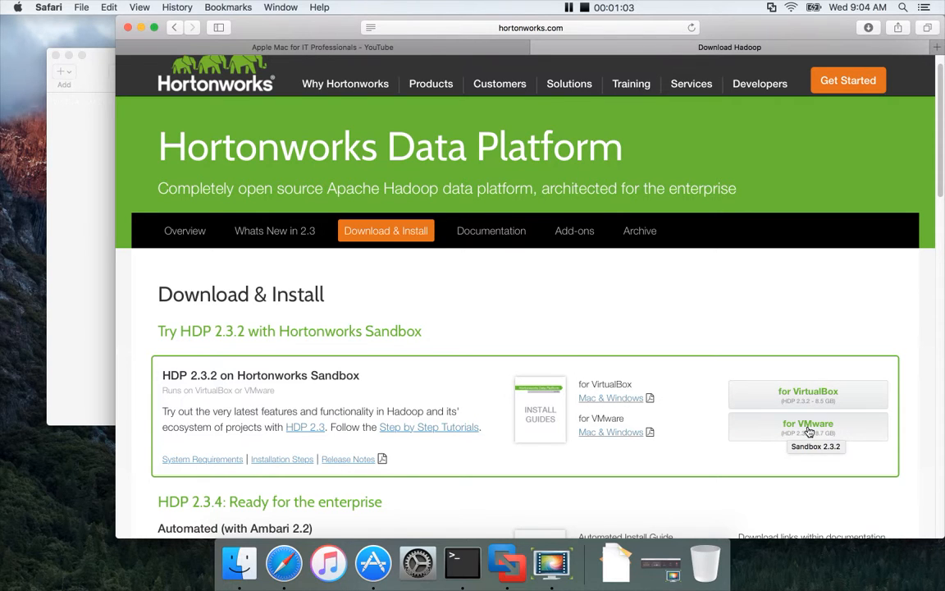
click(748, 429)
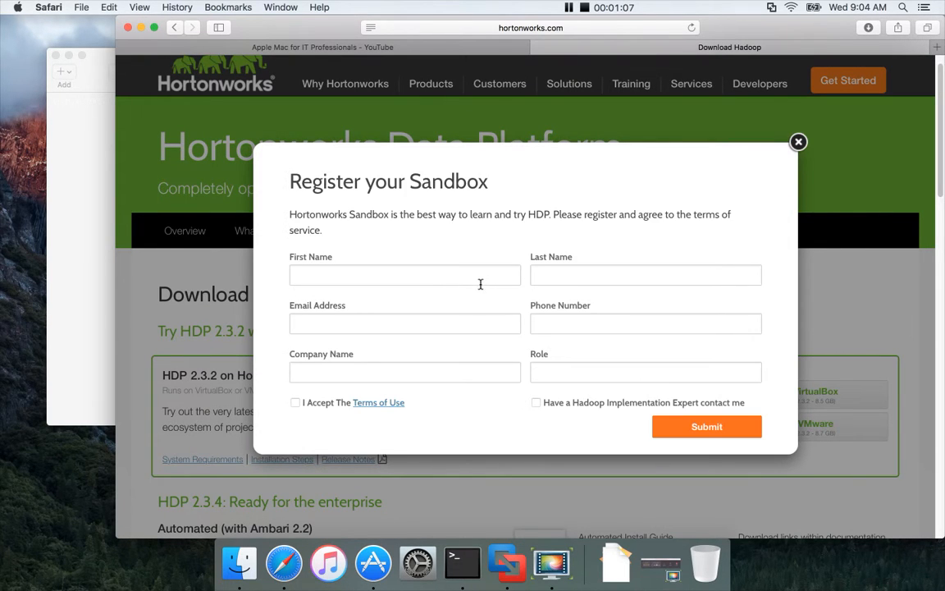
click(432, 278)
click(589, 275)
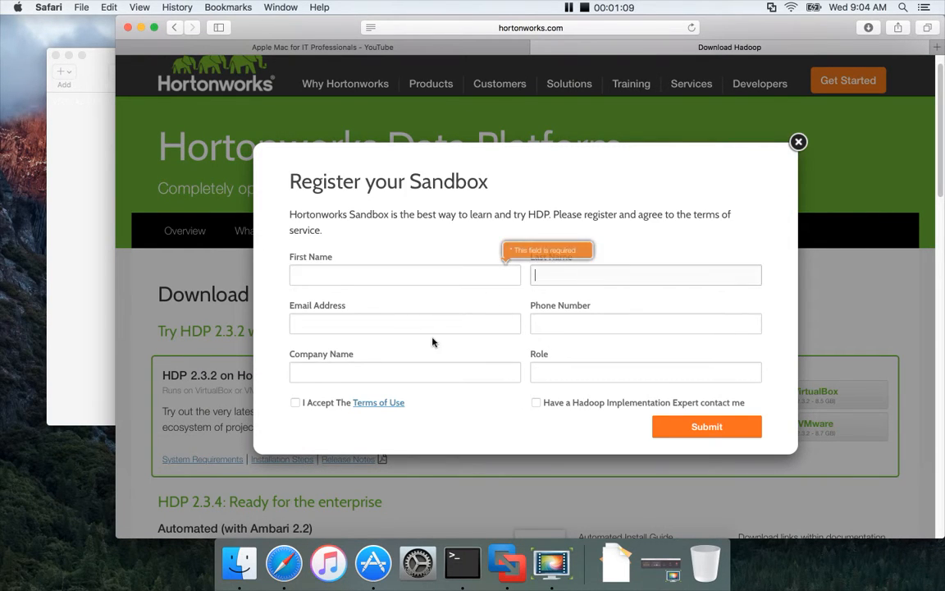
click(430, 336)
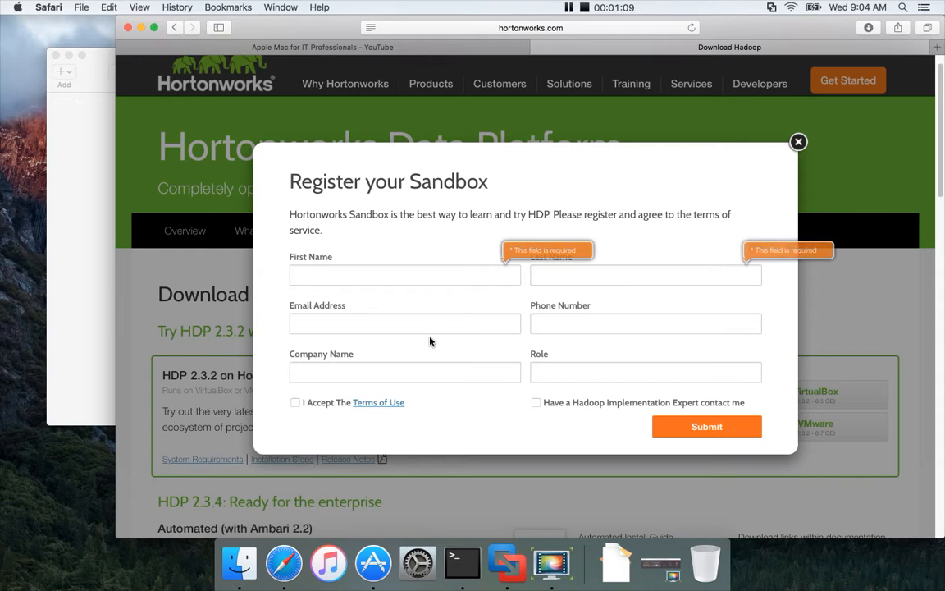
click(294, 403)
click(799, 144)
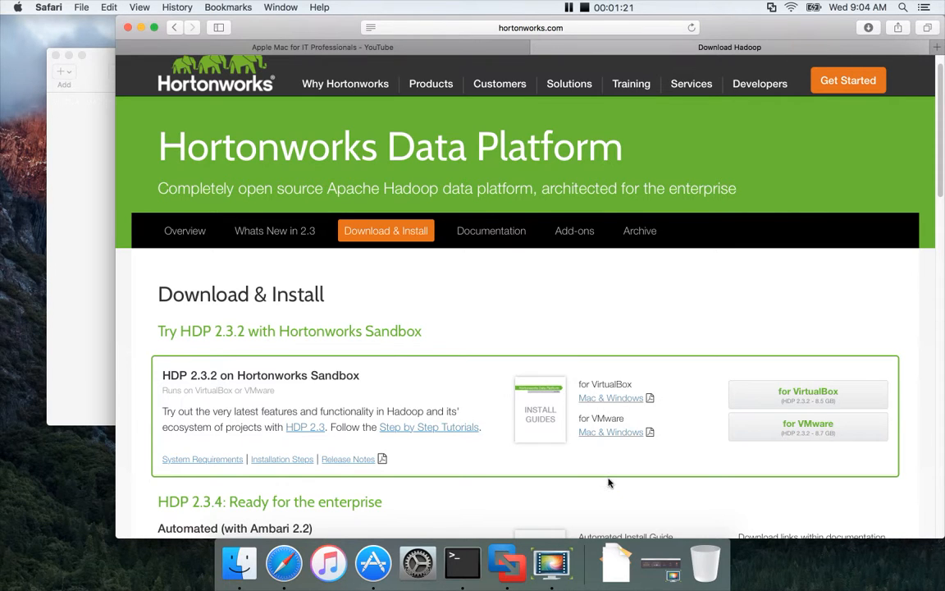
Switch to Finder's Downloads folder and select the HDP_2.3.2_vmare.ova file.
click(615, 563)
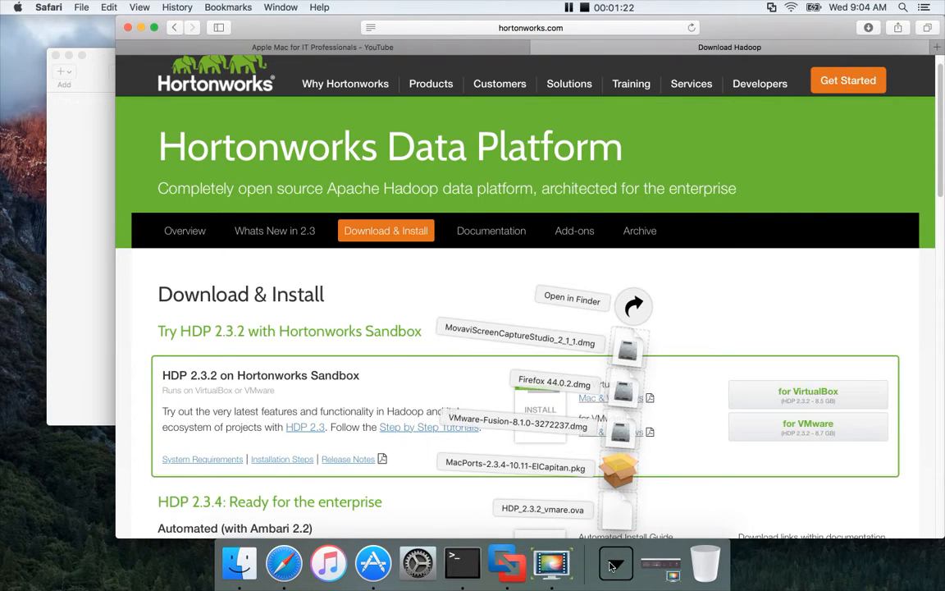
click(625, 302)
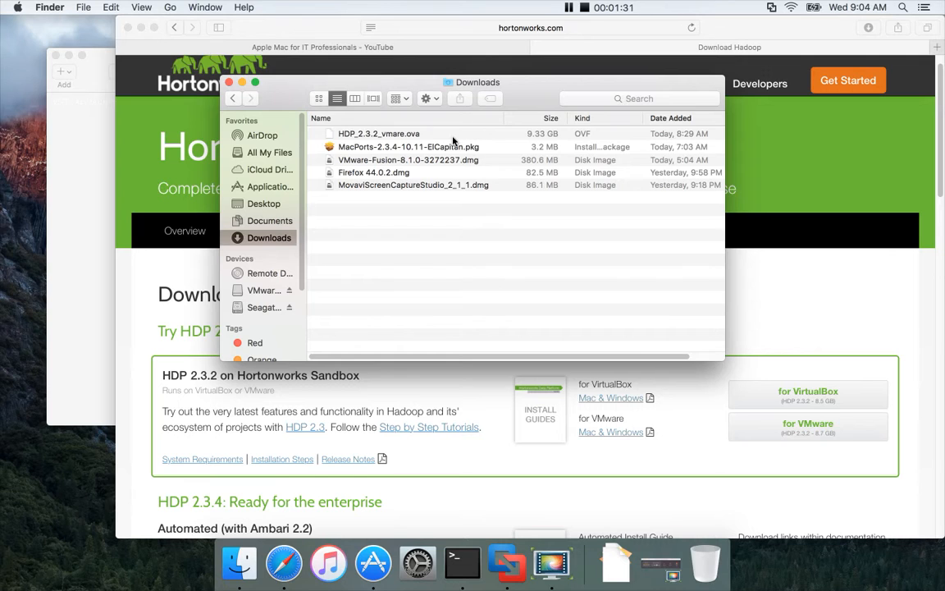
click(426, 137)
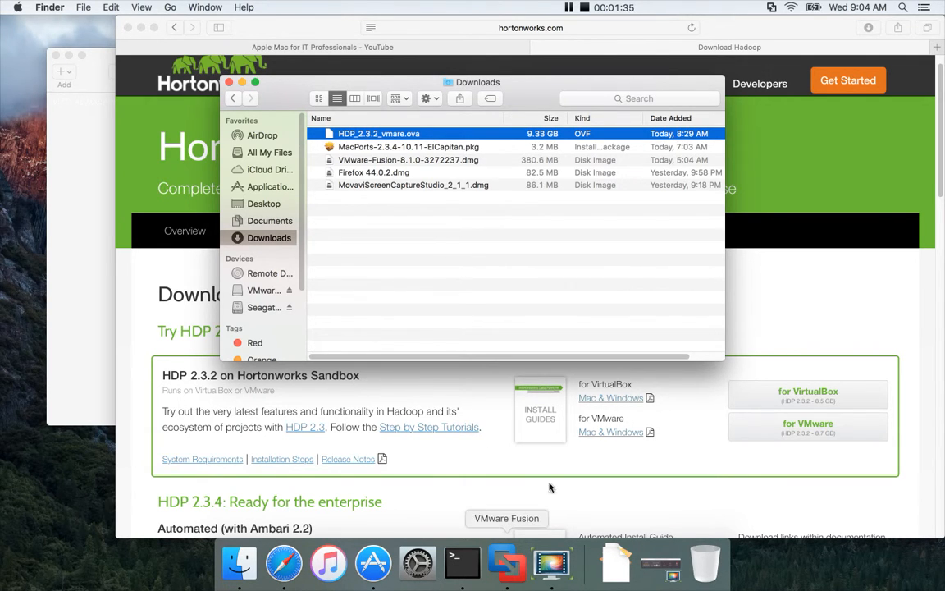
Quit VMware Fusion and relaunch it by searching Spotlight for "vmware".
right_click(548, 561)
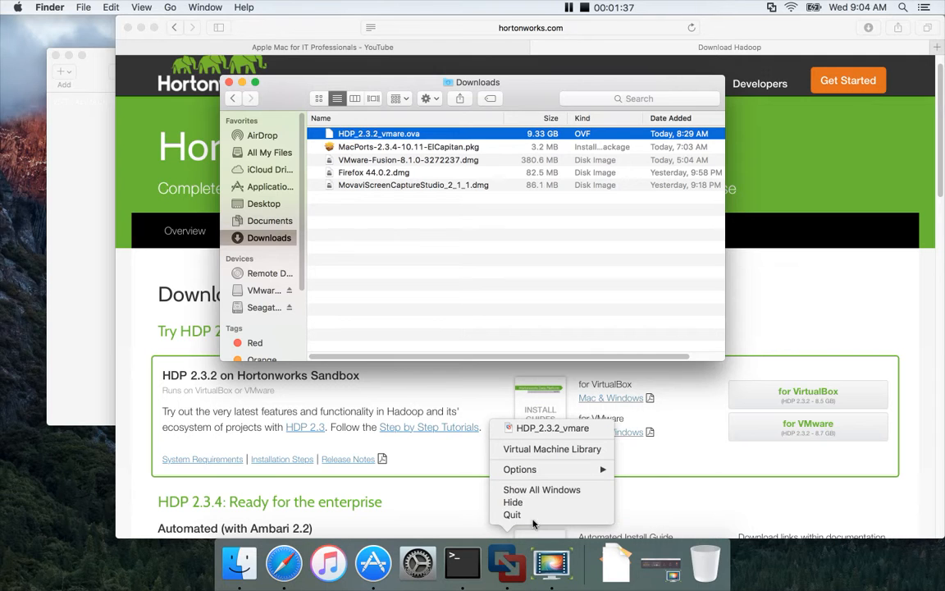
click(535, 515)
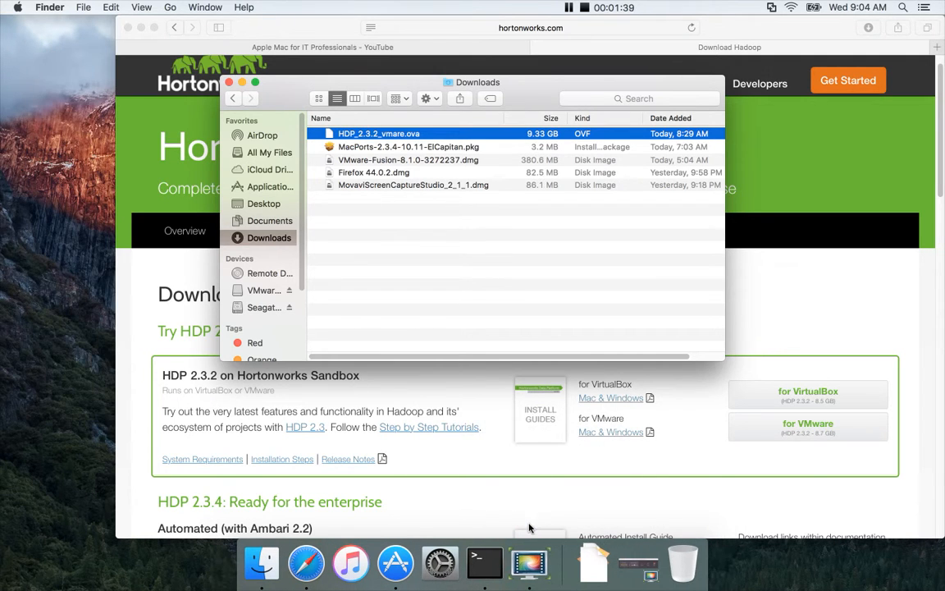
click(903, 7)
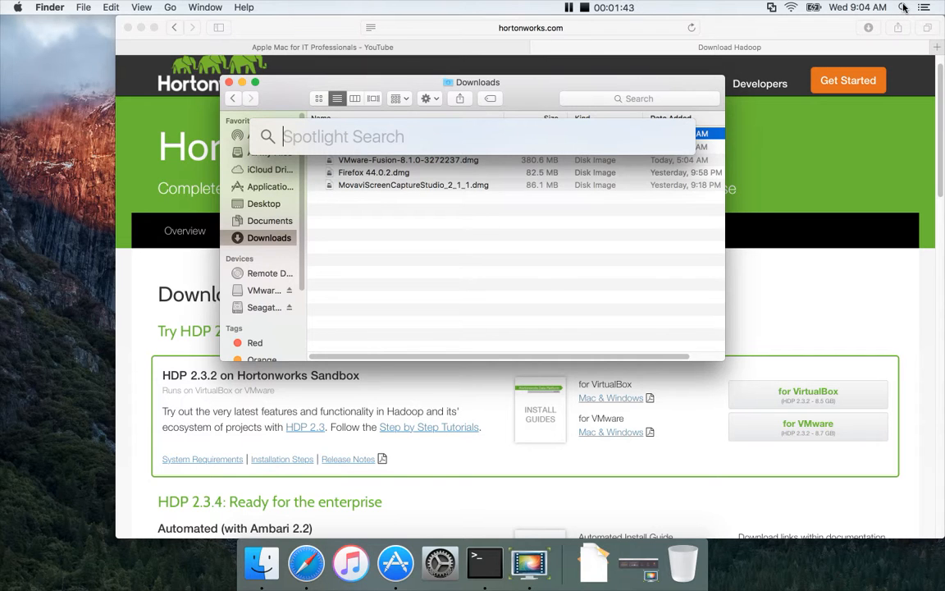
text(vmware)
key(Return)
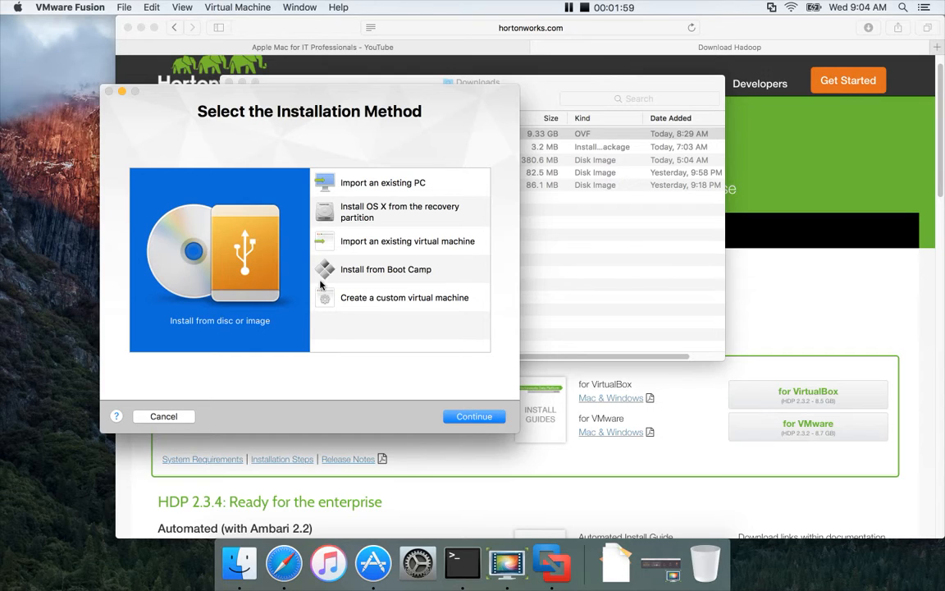
Set the installation method to importing an existing virtual machine and proceed to choosing the machine.
click(379, 248)
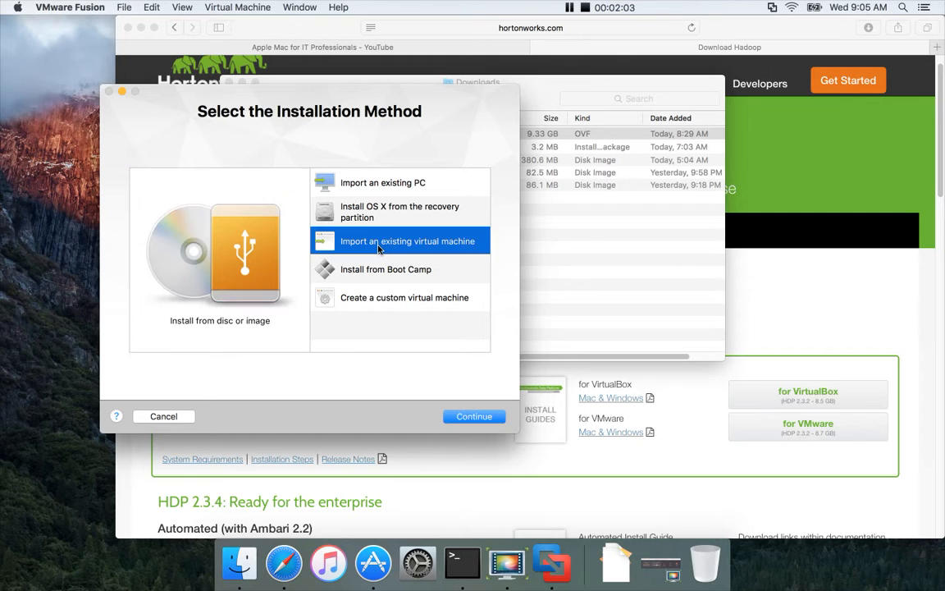
click(479, 419)
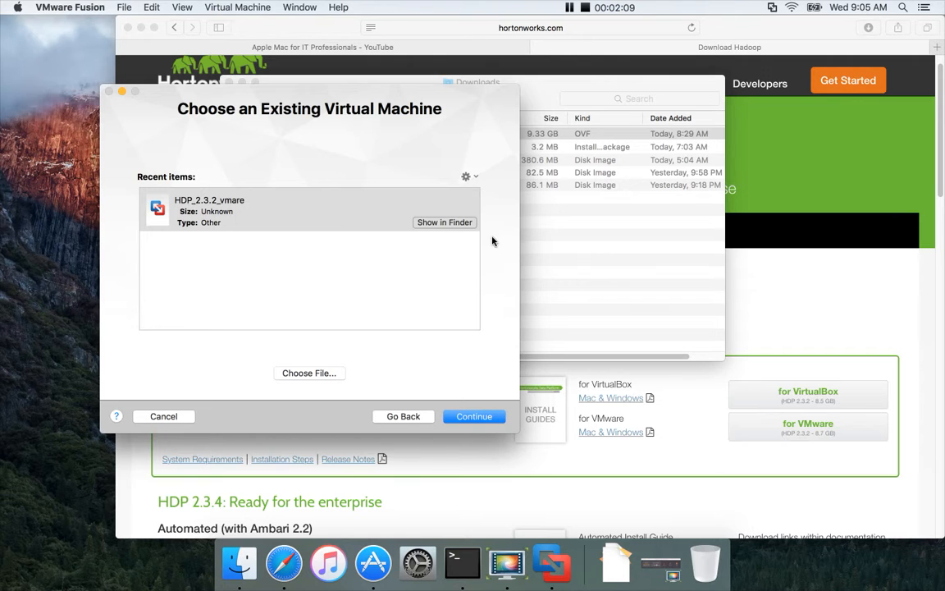
Check the location of the recent HDP_2.3.2_vmare item in Finder, then return to the import dialog.
click(444, 222)
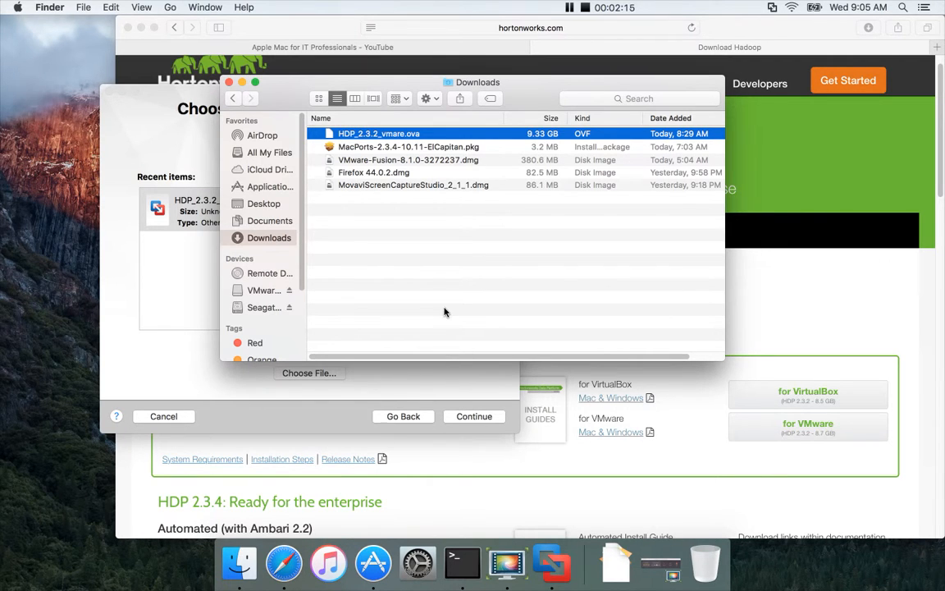
click(229, 83)
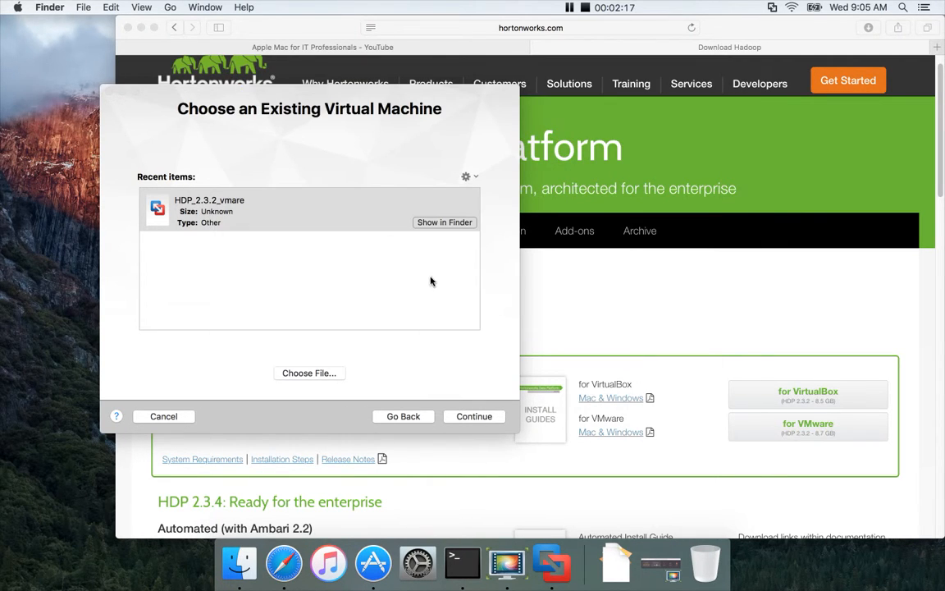
click(331, 374)
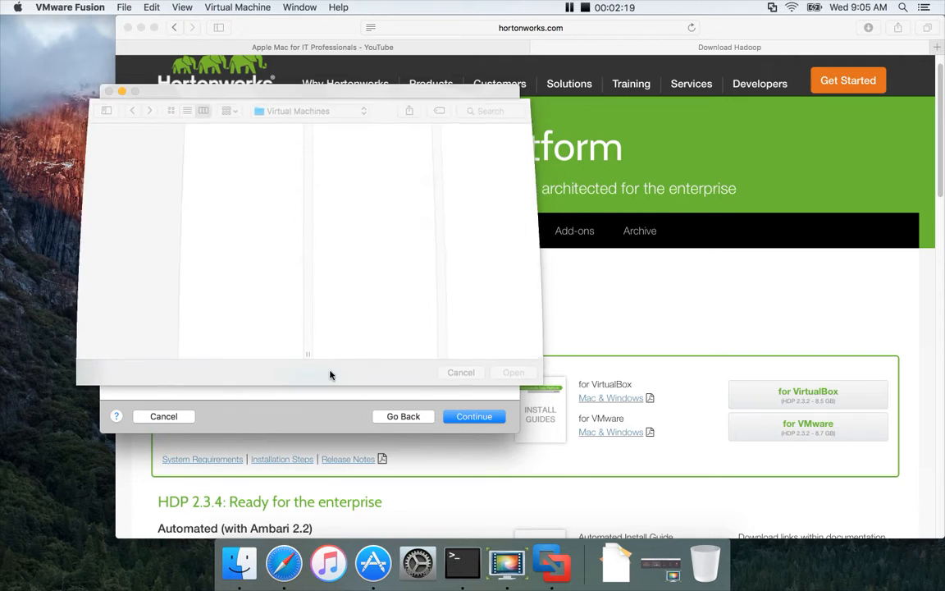
click(461, 373)
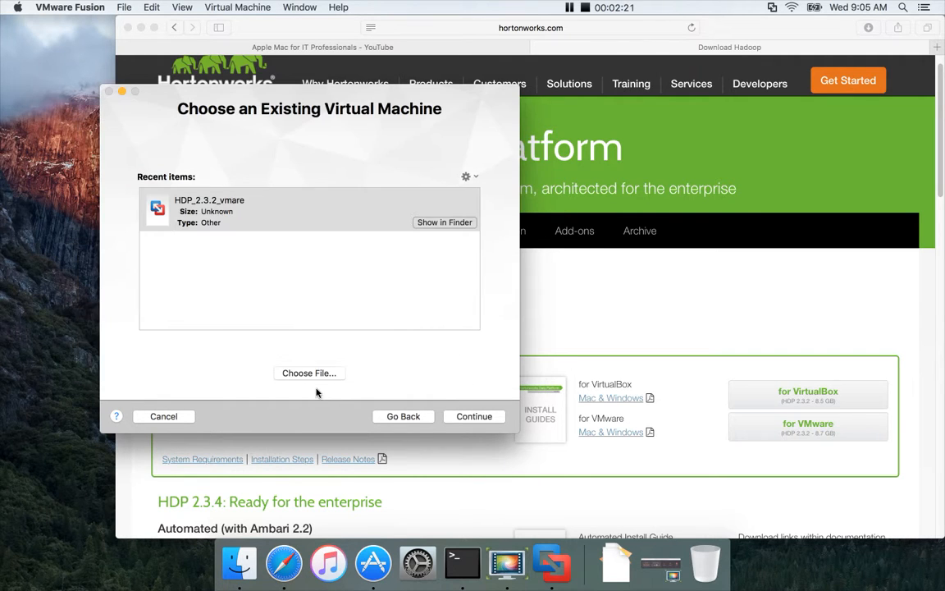
Choose HDP_2.3.2_vmare.ova from the Downloads folder as the virtual machine to import.
click(306, 376)
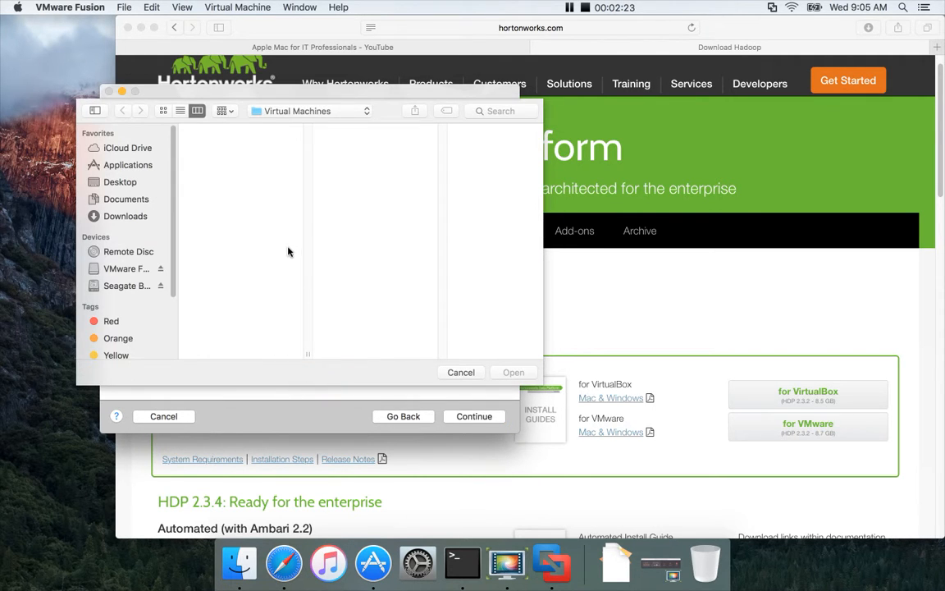
click(127, 216)
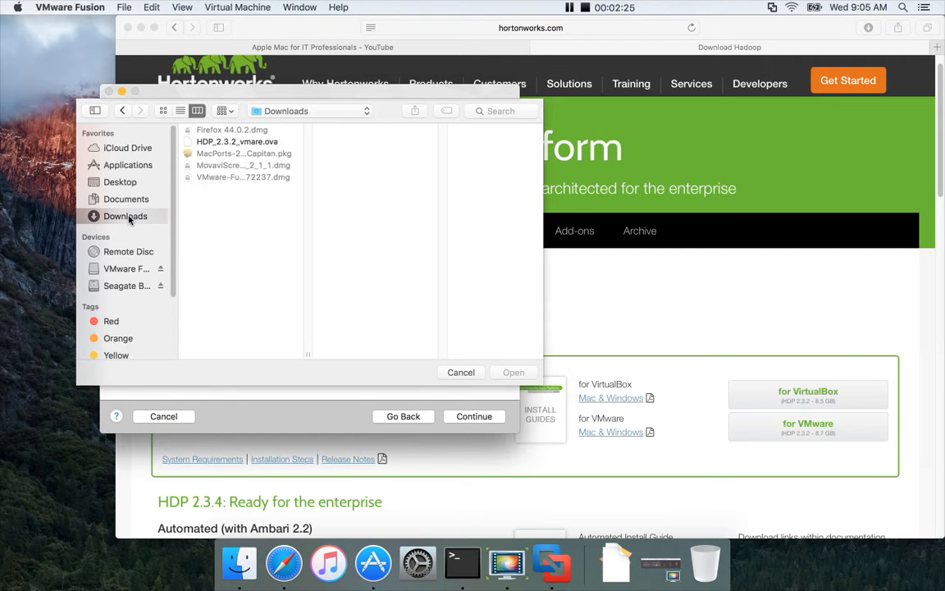
click(249, 143)
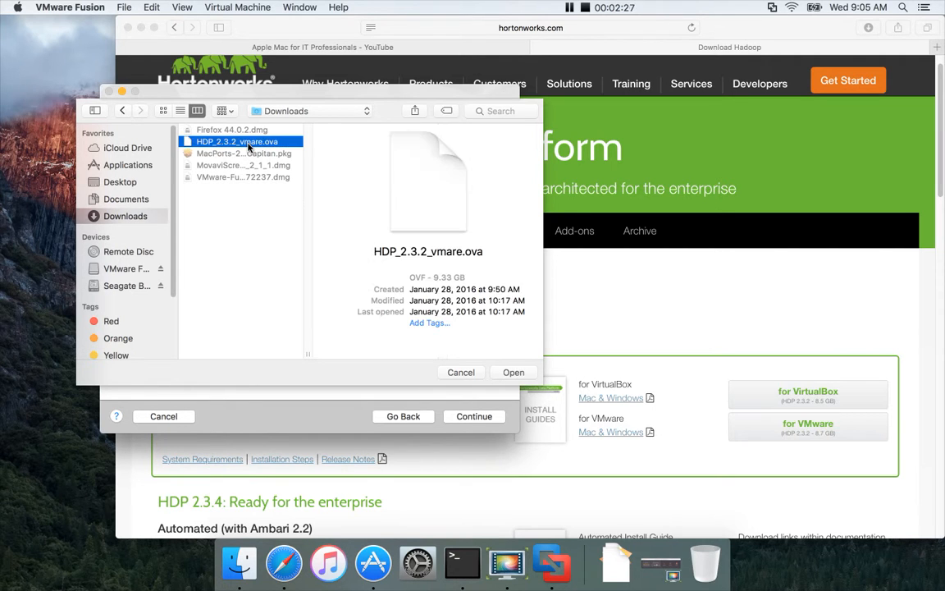
click(512, 373)
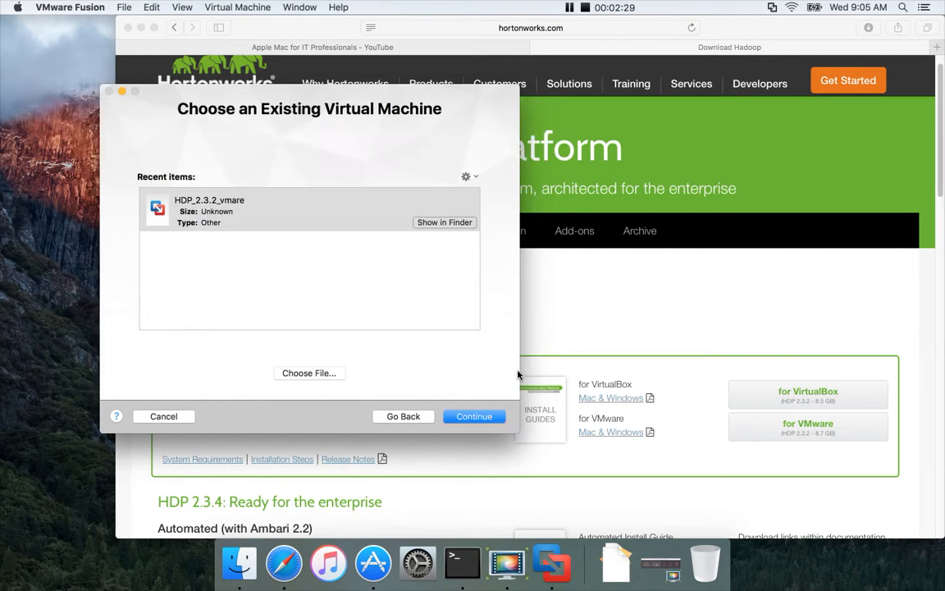
Save the imported machine as HDP_2.3.2_vmare in the Virtual Machines folder and start the import.
click(474, 417)
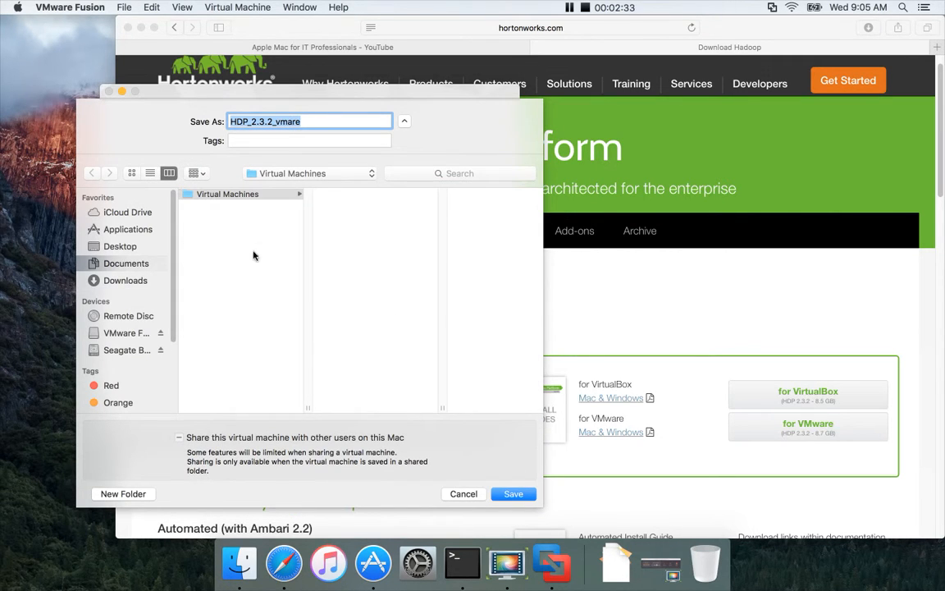
click(404, 123)
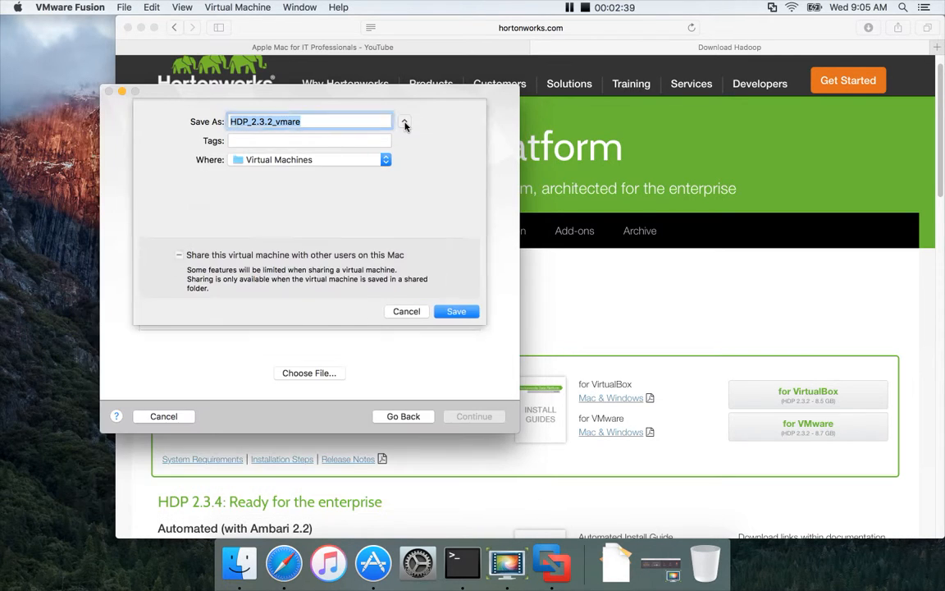
click(404, 123)
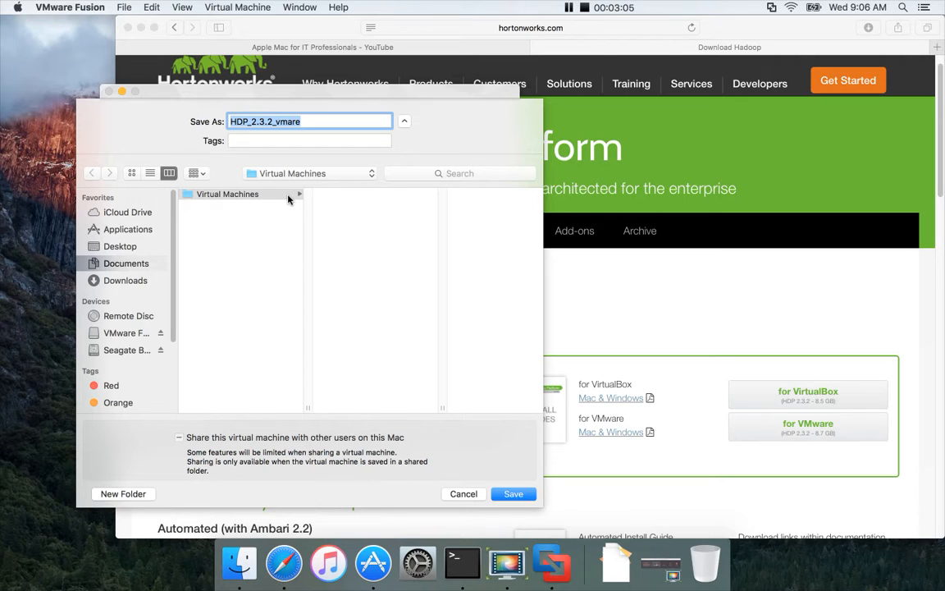
click(514, 494)
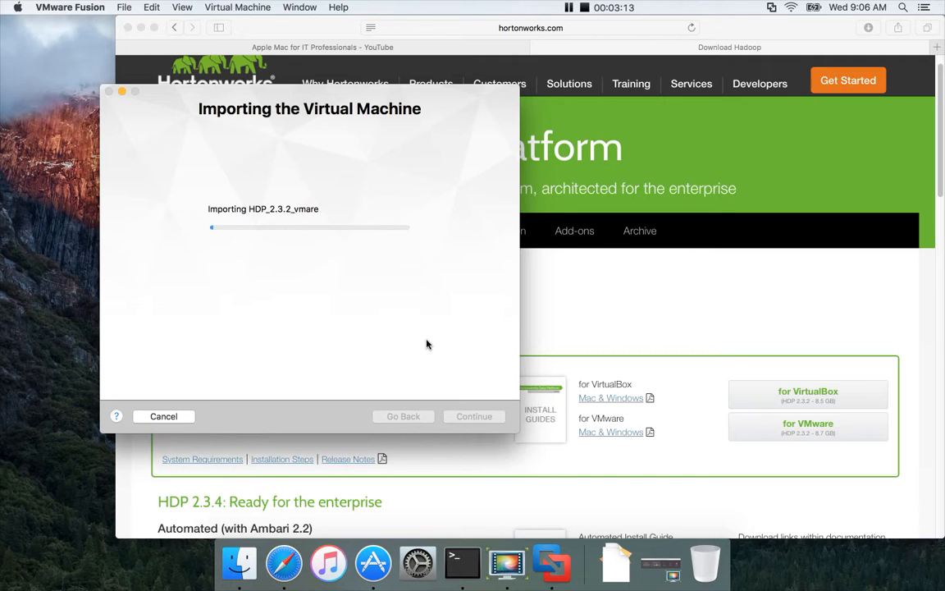
Switch to Finder and open the Virtual Machines folder in Documents to inspect the imported machine's file.
click(238, 566)
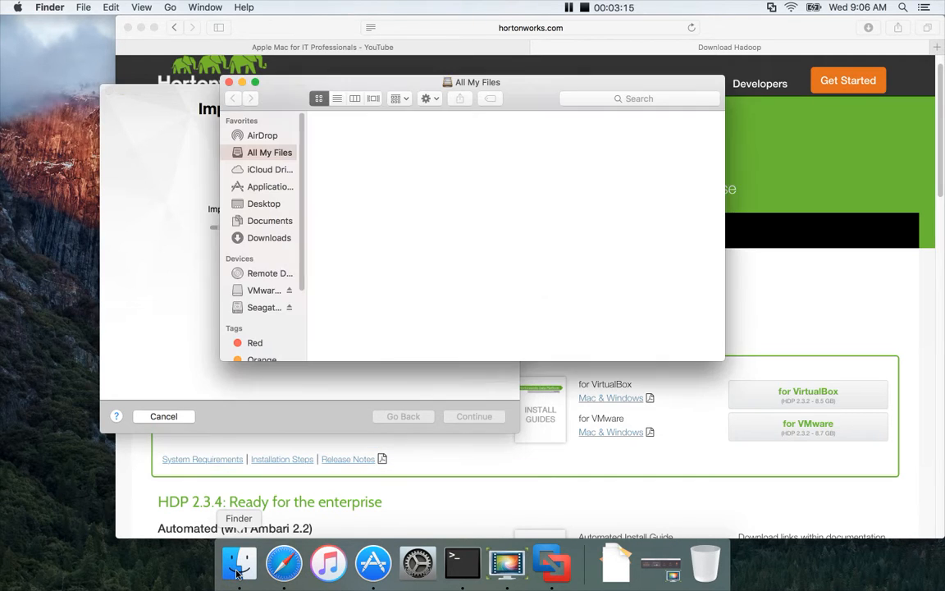
click(267, 224)
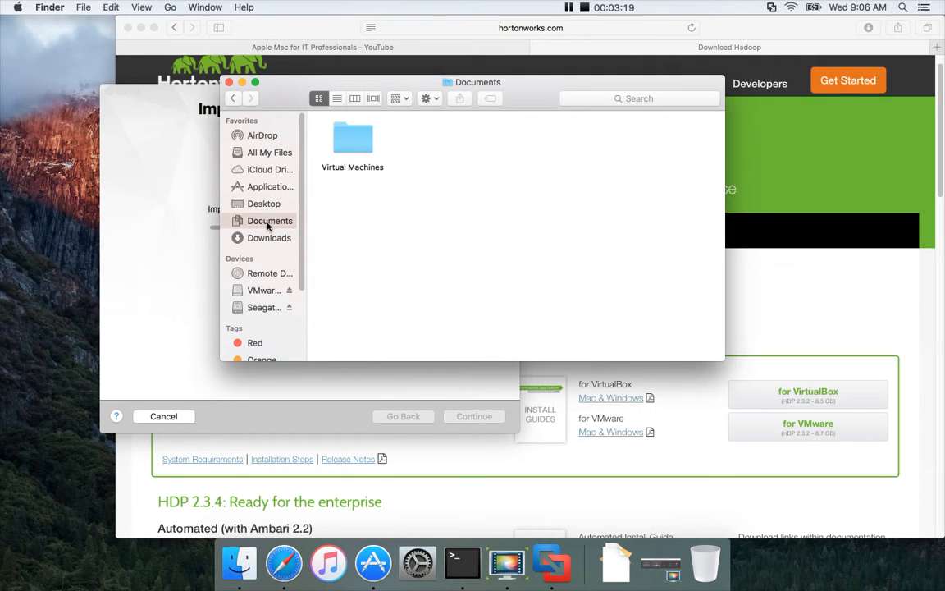
click(354, 148)
double_click(354, 148)
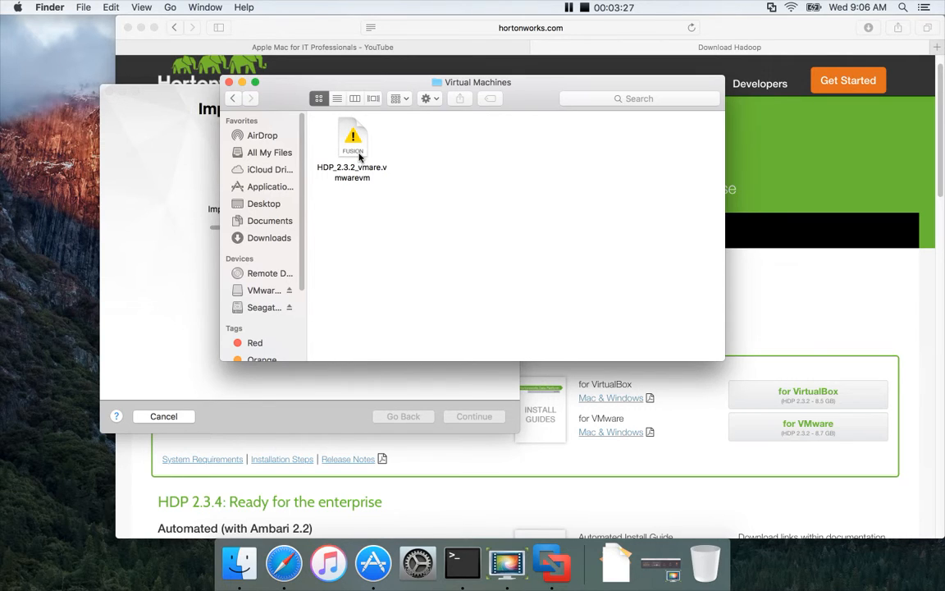
Open the HDP_2.3.2_vmare machine's package contents, check the file info of HDP_2.3.2_vmare-disk1.vmdk, and return to the VMware Fusion import dialog.
right_click(358, 157)
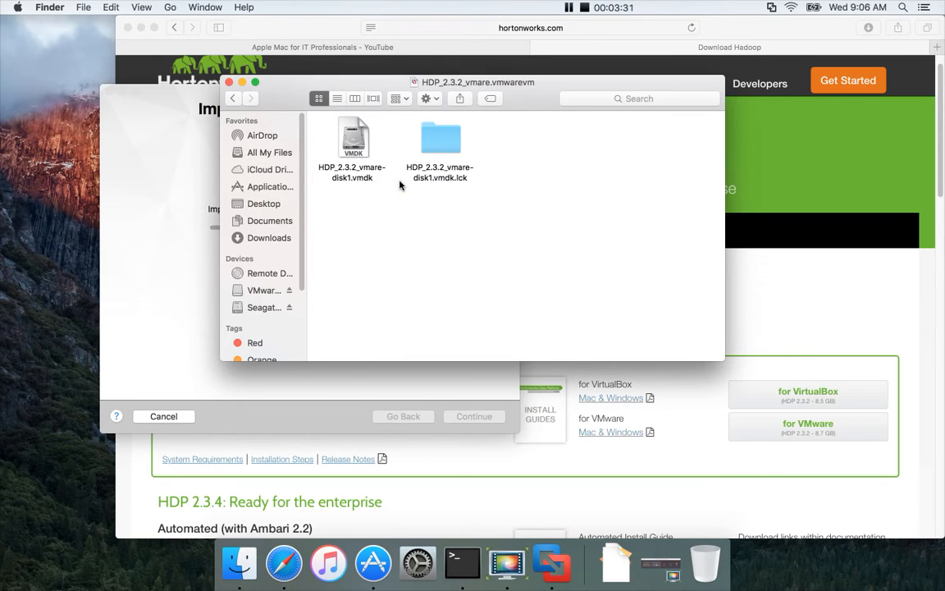
double_click(494, 85)
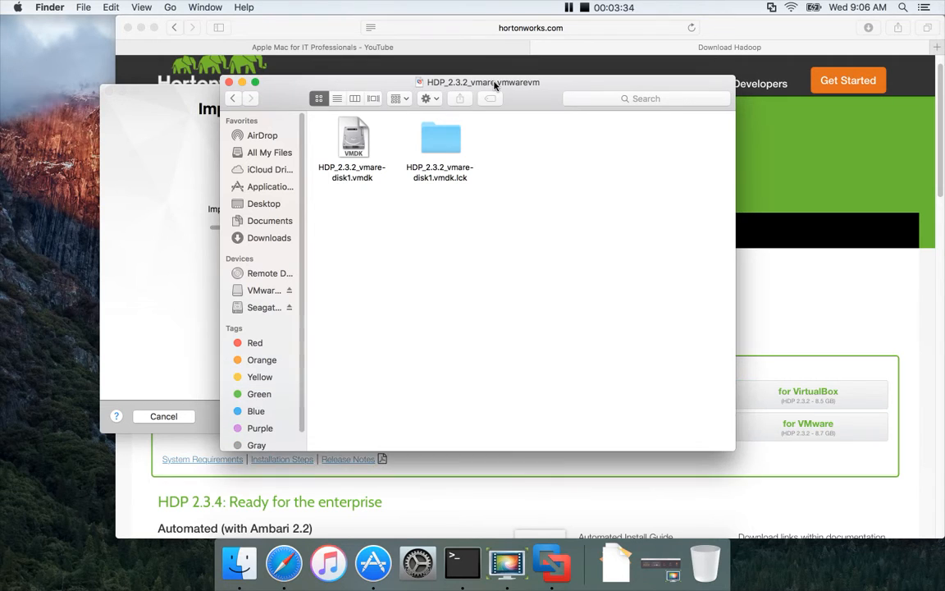
right_click(356, 150)
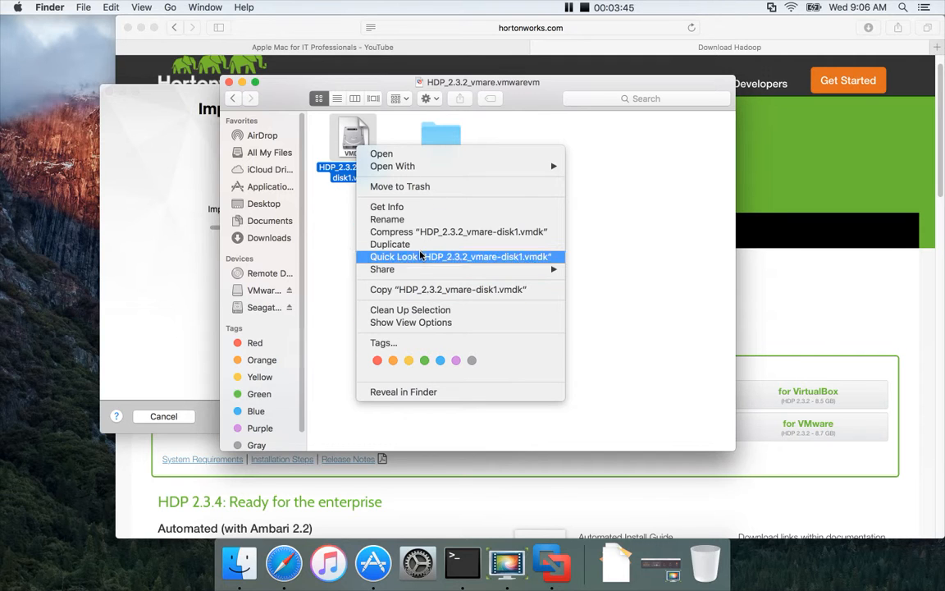
click(418, 207)
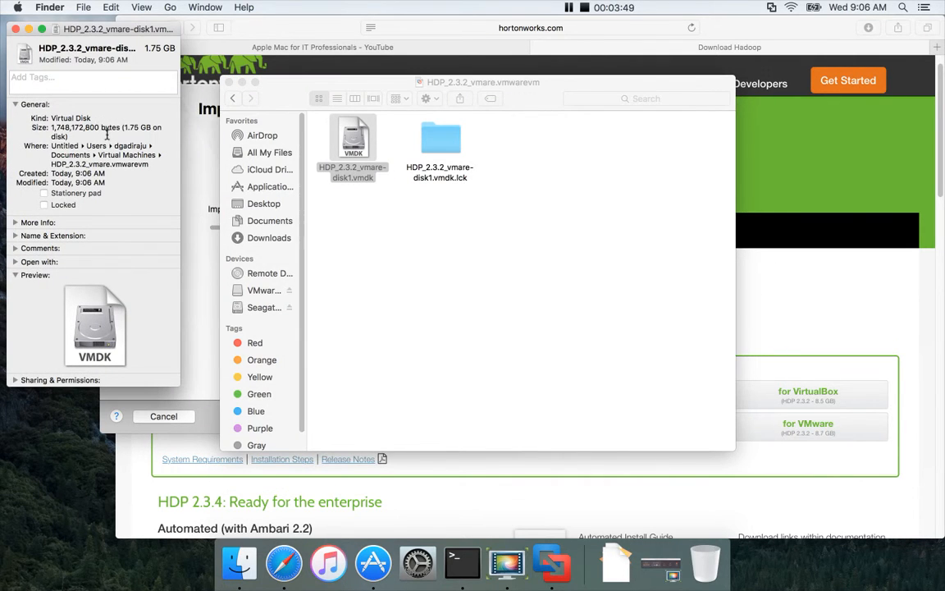
click(15, 31)
click(152, 250)
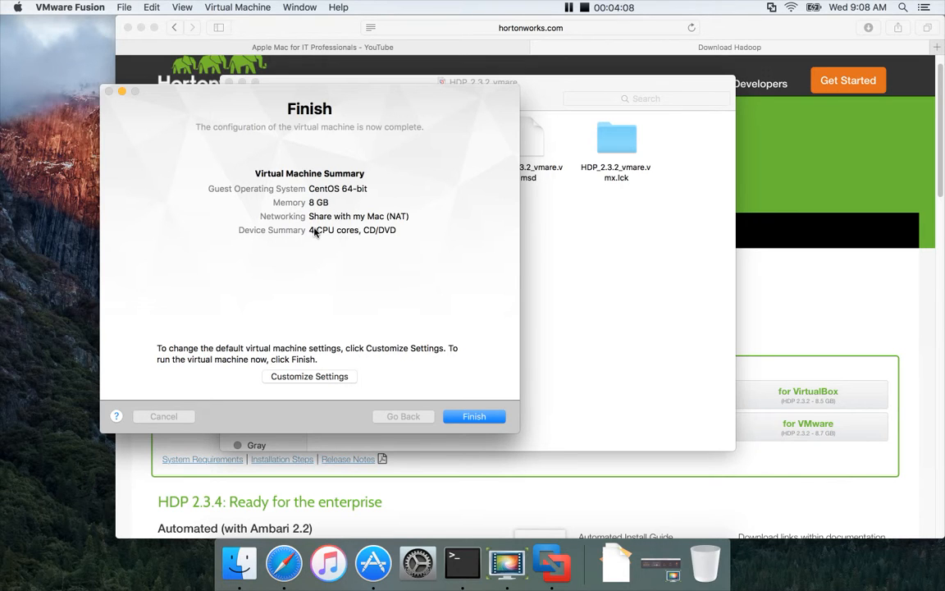
Customize the imported machine's settings, choosing 4 processor cores under Processors & Memory and reviewing the advanced options there.
click(301, 377)
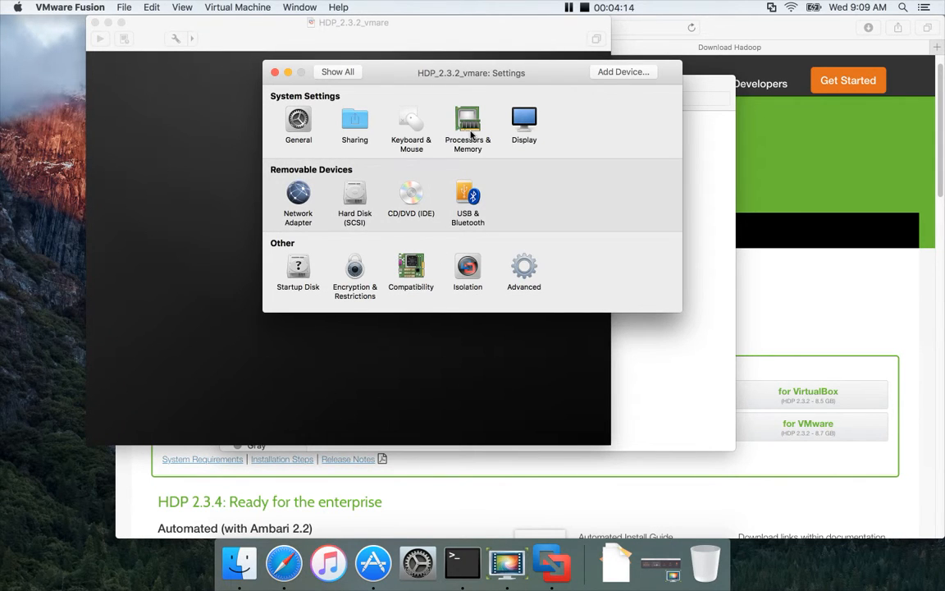
click(469, 130)
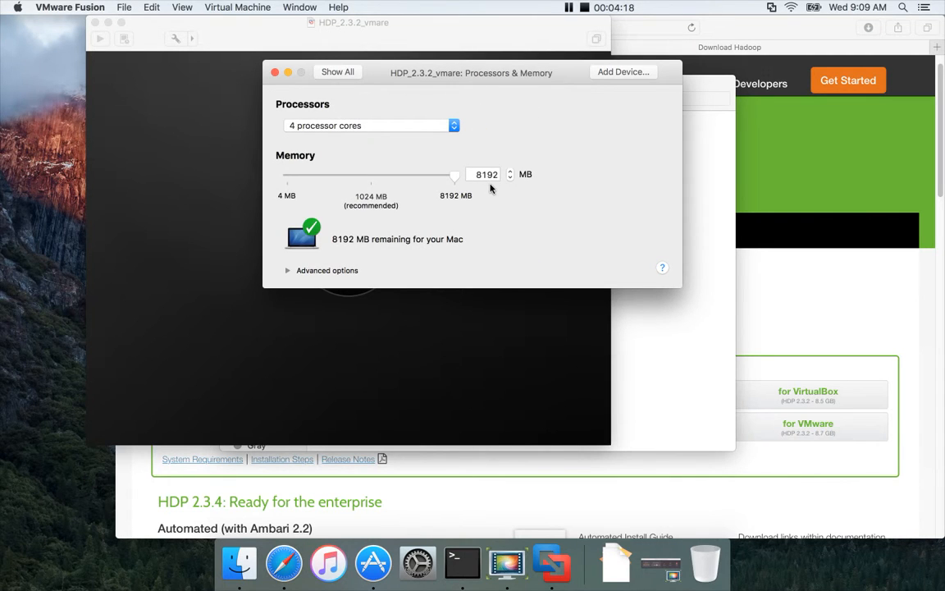
click(454, 129)
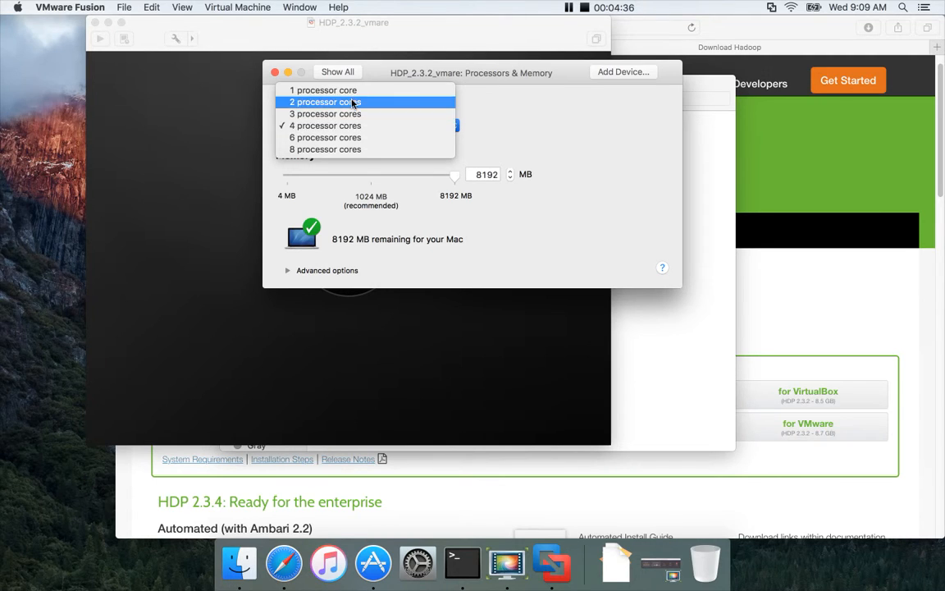
click(394, 126)
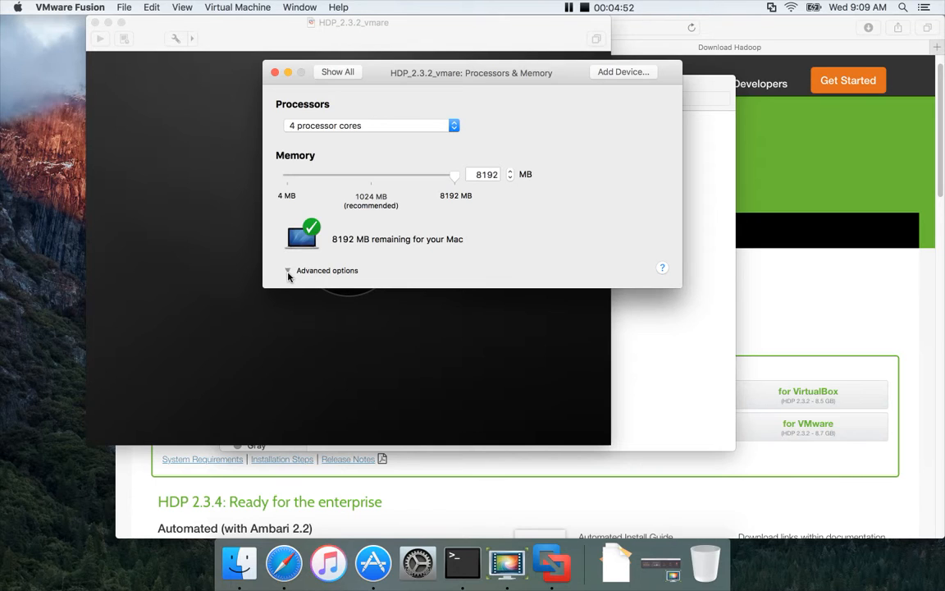
click(288, 271)
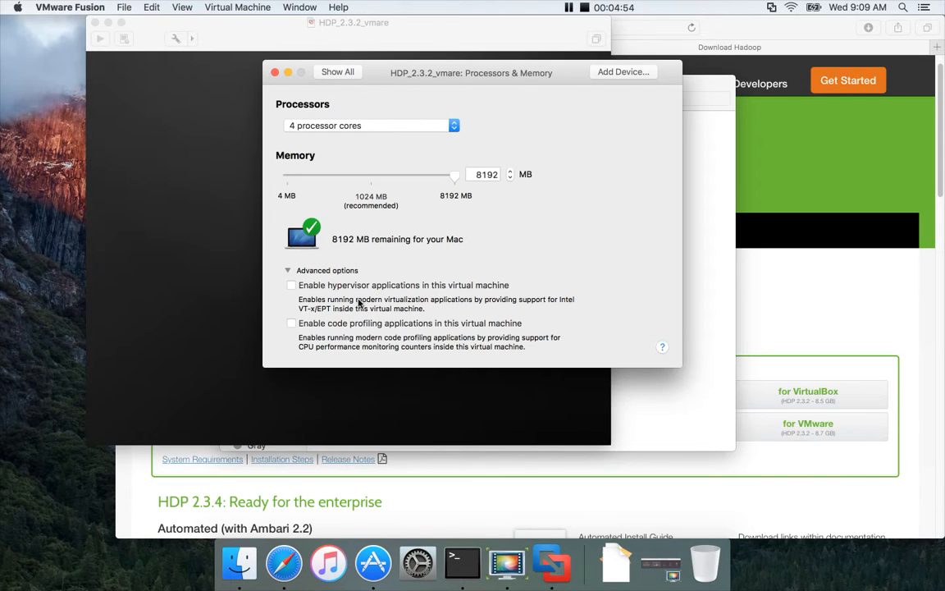
click(288, 270)
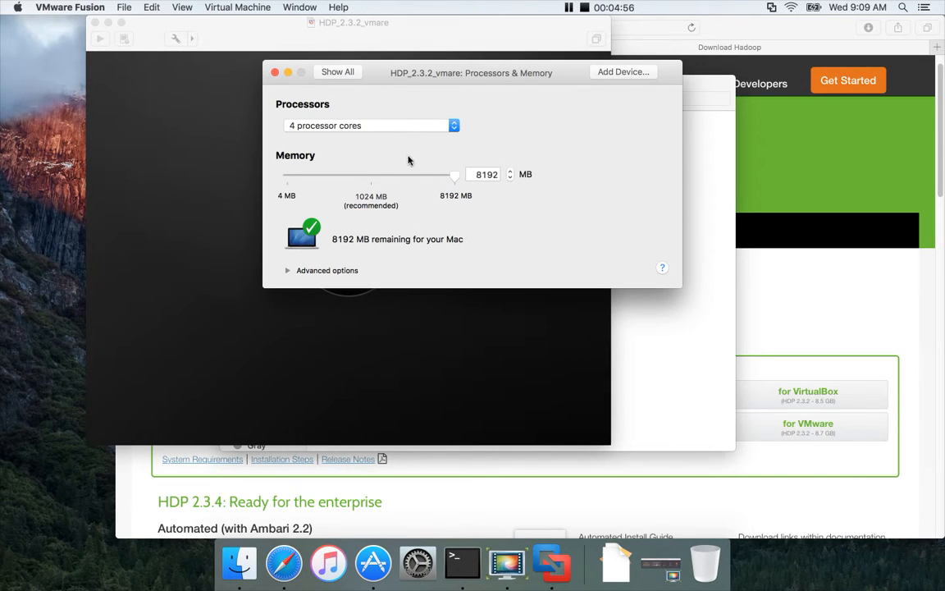
Review the Hard Disk (SCSI) settings of the virtual machine, including the advanced options.
click(346, 73)
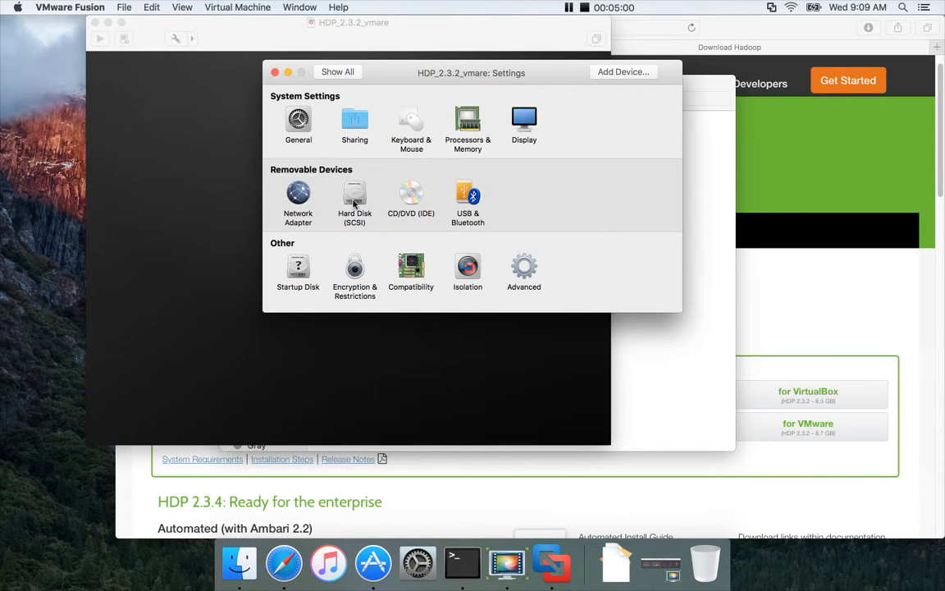
click(355, 201)
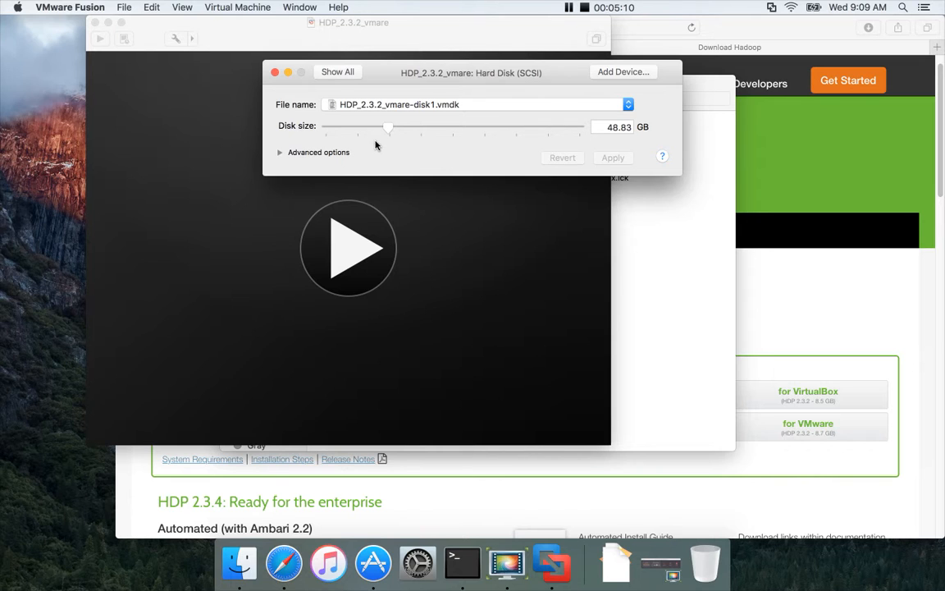
click(280, 153)
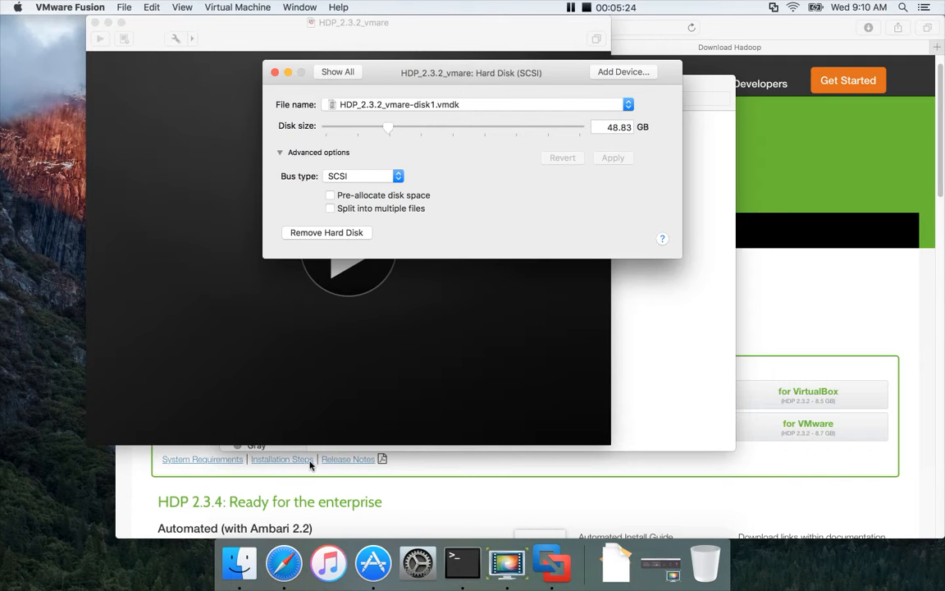
Switch to Finder, check the size of HDP_2.3.2_vmare-disk1.vmdk and compare it with the disk size in the settings, then close the Finder window.
click(241, 565)
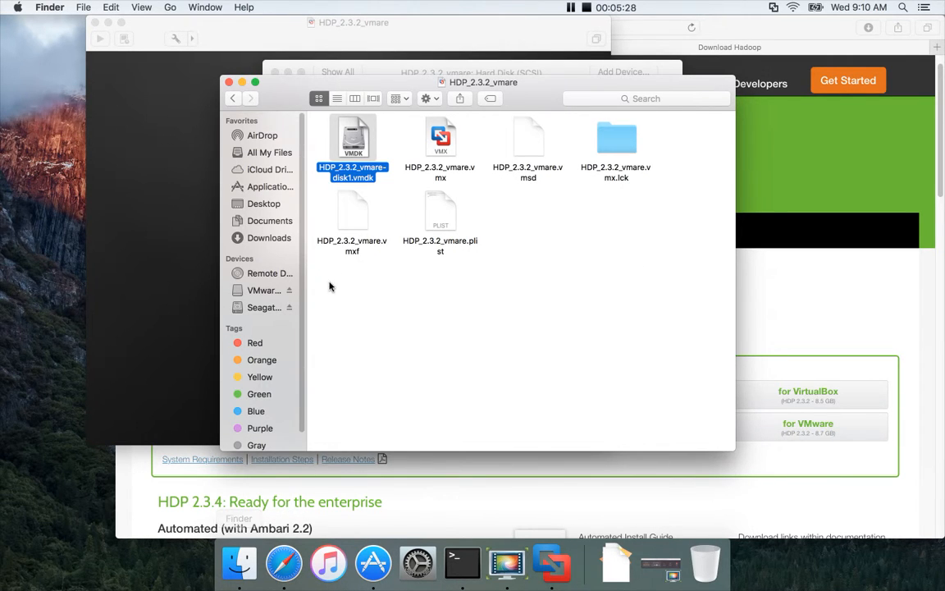
right_click(358, 155)
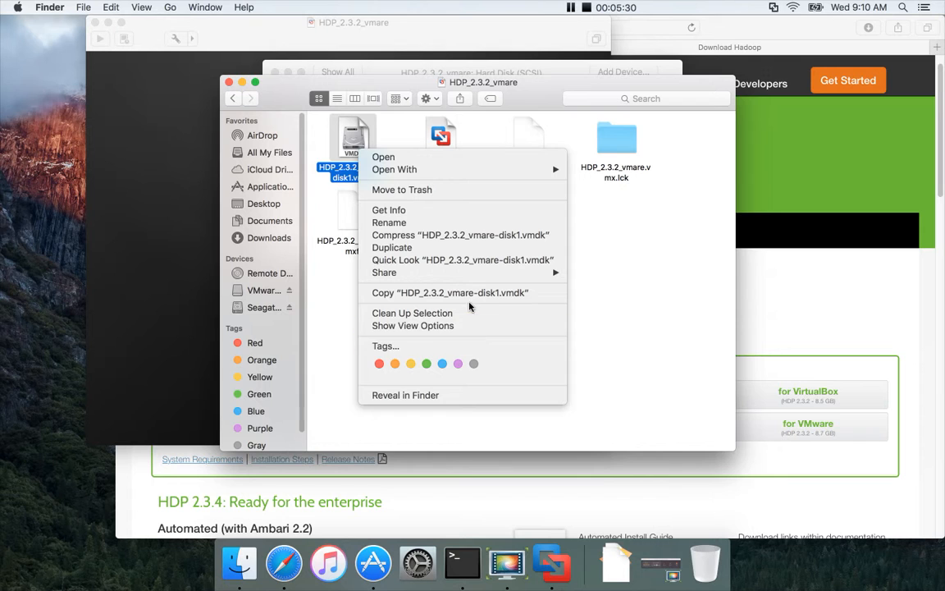
click(457, 215)
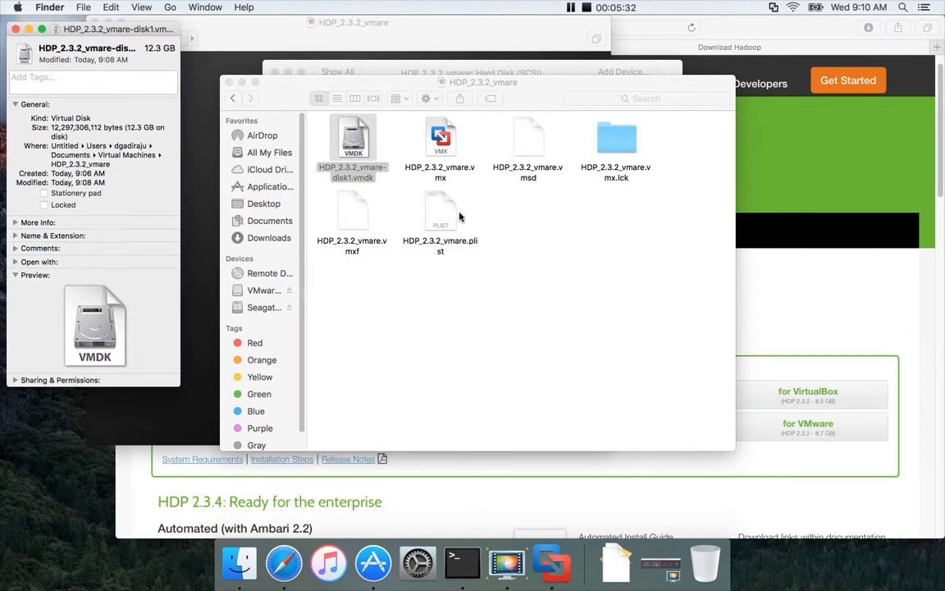
click(15, 29)
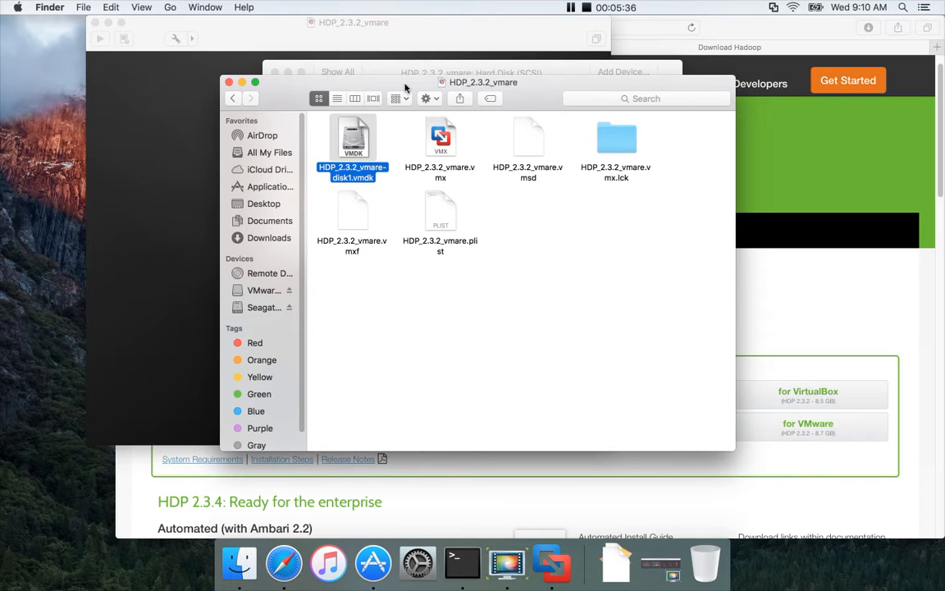
drag(367, 82, 457, 246)
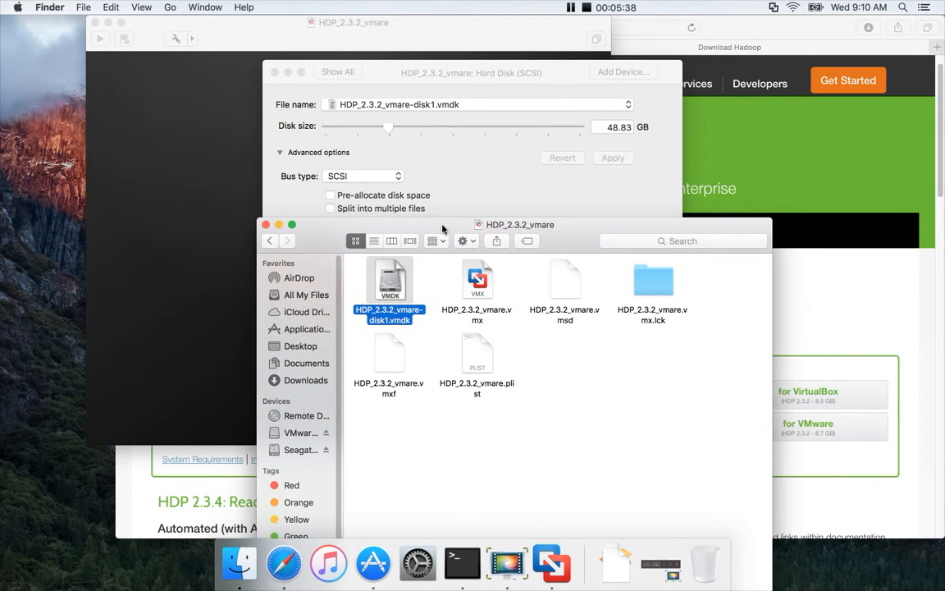
click(624, 127)
click(265, 224)
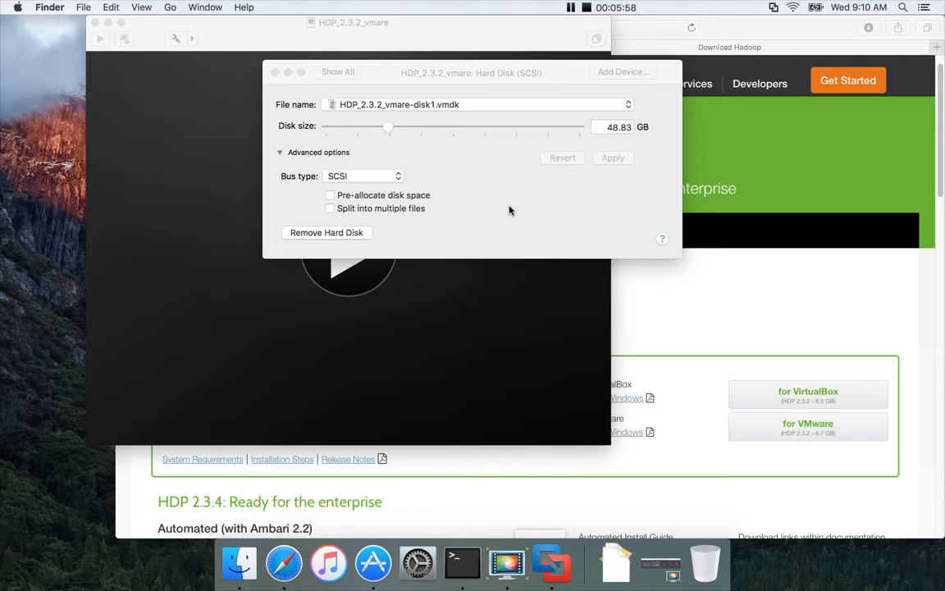
Close the virtual machine's settings and start HDP_2.3.2_vmare, accepting the virtual machine upgrade.
click(276, 73)
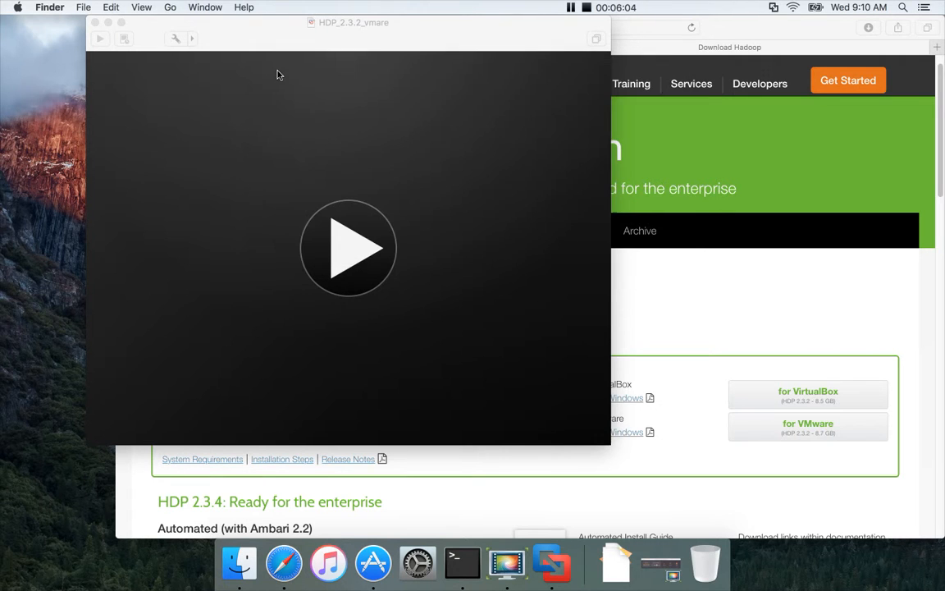
click(354, 258)
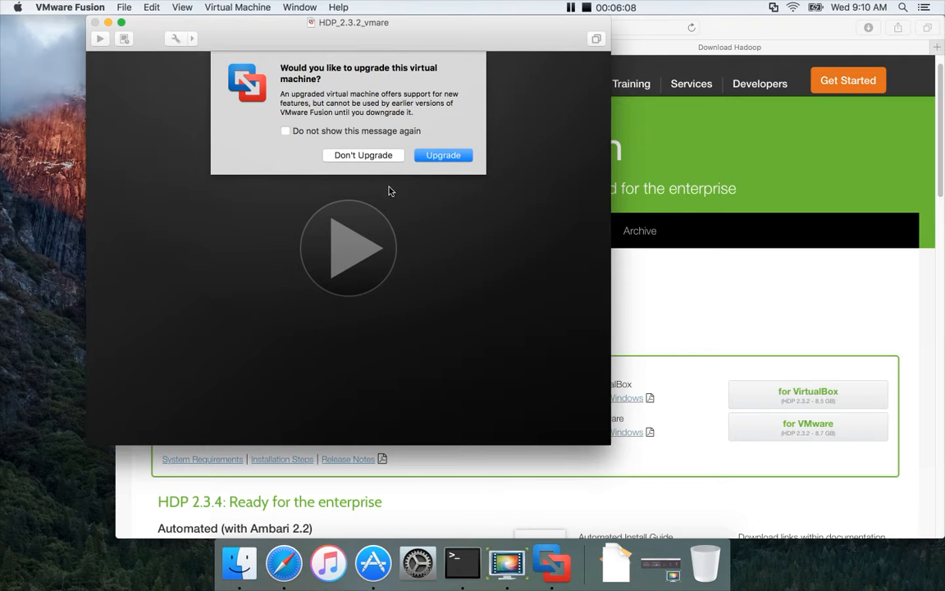
click(437, 155)
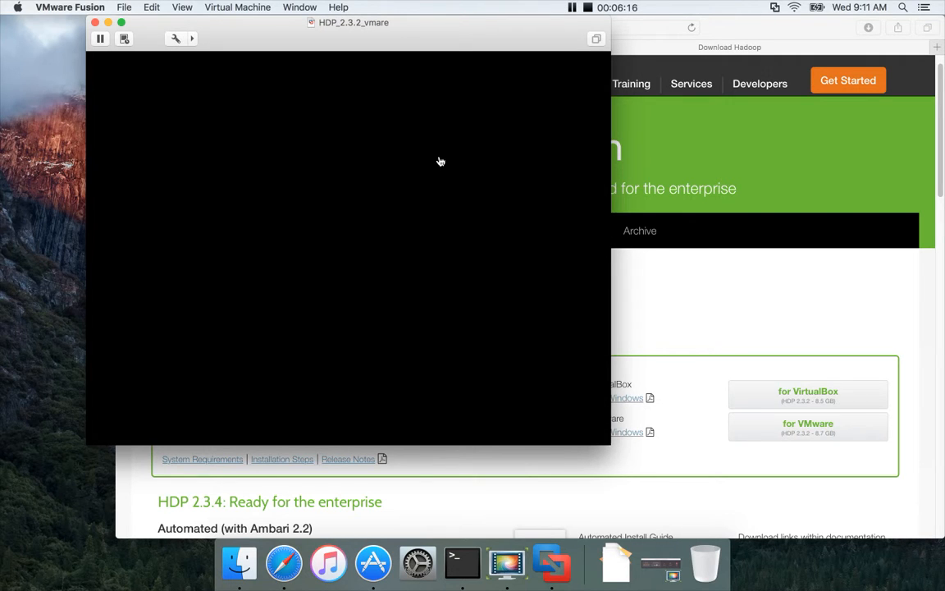